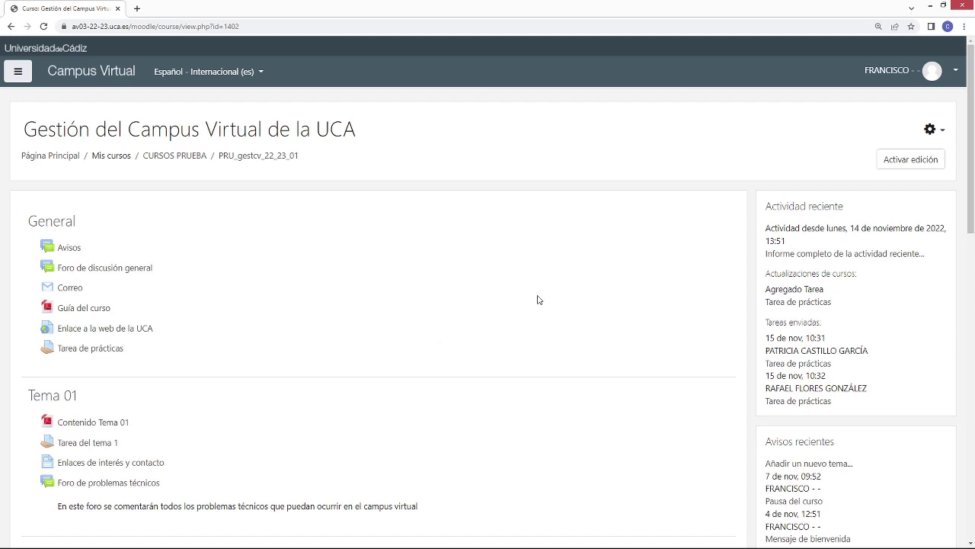
# Step: Open the course's question bank and start creating a new Opción múltiple question
pyautogui.click(931, 131)
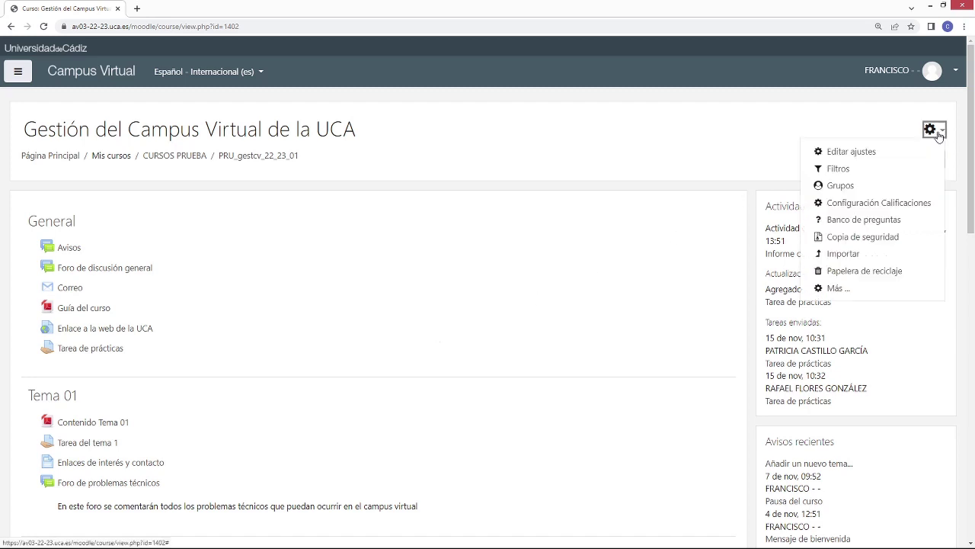
pyautogui.click(864, 219)
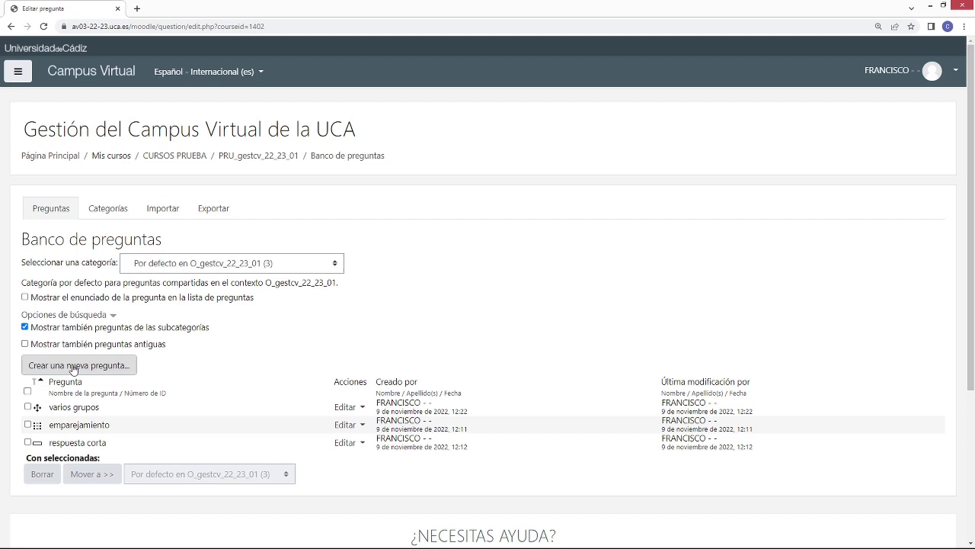
pyautogui.click(74, 367)
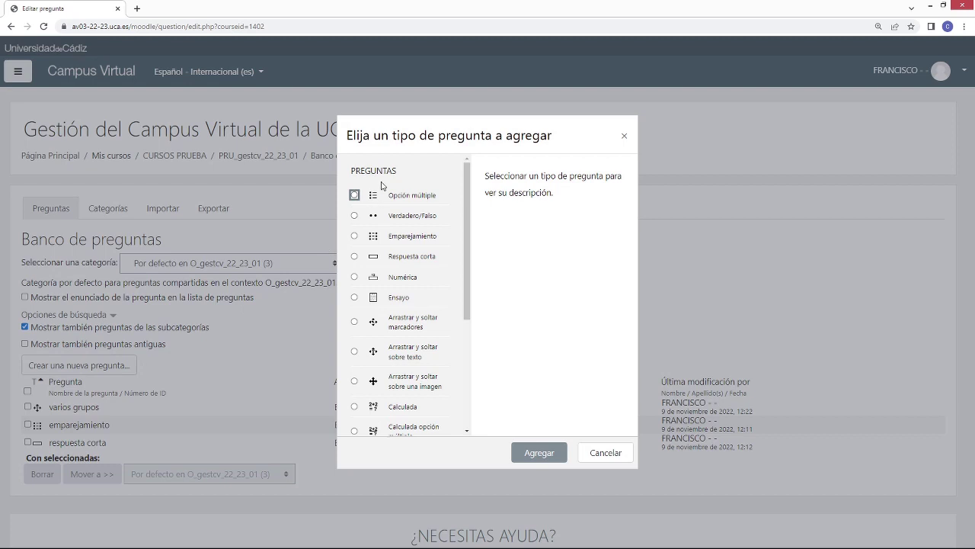
pyautogui.click(354, 195)
pyautogui.click(537, 453)
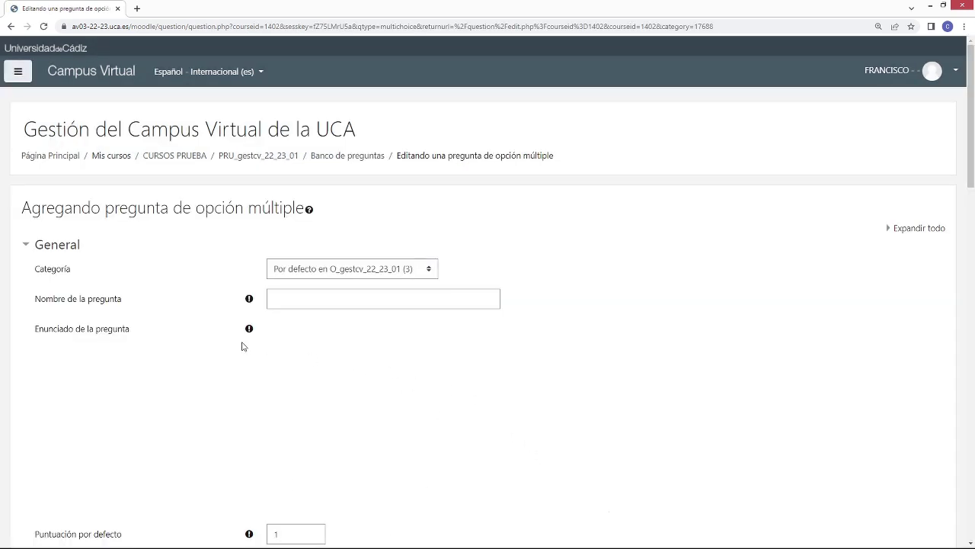
# Step: Assign the question to the Práctica category and name it "pregunta de aritmética"
pyautogui.click(301, 270)
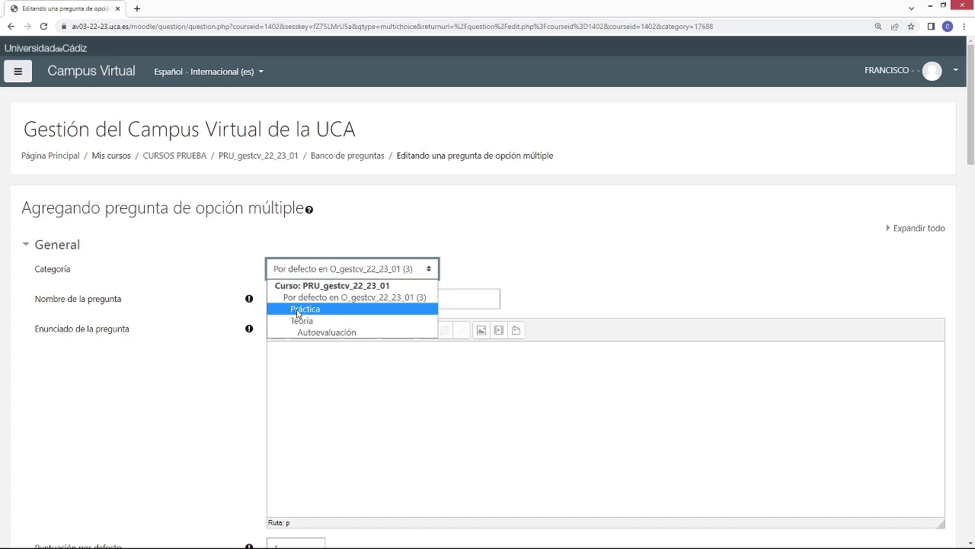
pyautogui.click(306, 313)
pyautogui.click(308, 299)
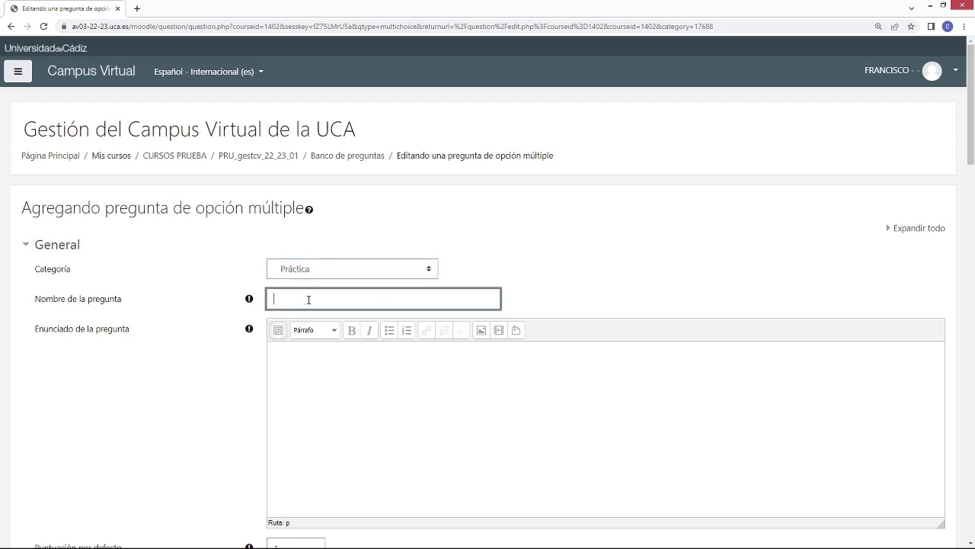
pyautogui.write('pregunta de aritmética')
# Step: Enter "¿Cuánto es 1 +1 ?" as the question statement
pyautogui.click(315, 363)
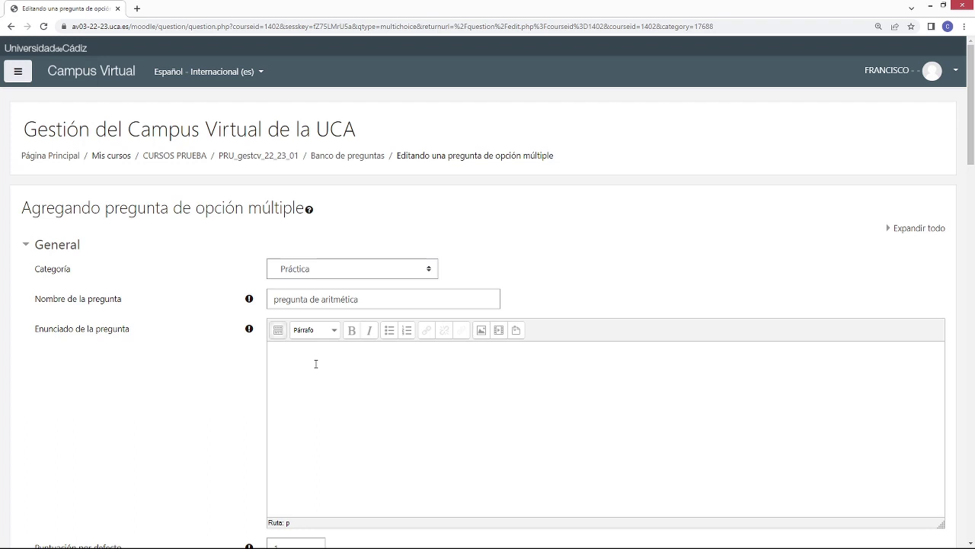
pyautogui.write('¿Cuánto es 1 +1 ?')
# Step: Try Se permiten varias respuestas, return to Sólo una respuesta, and switch answer shuffling off and on again
pyautogui.scroll(-3, 317, 368)
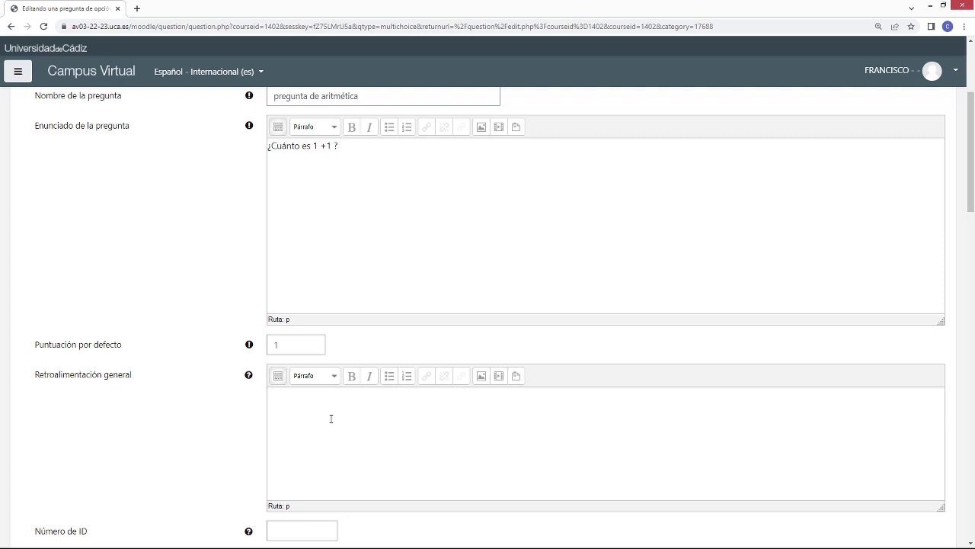
pyautogui.scroll(-3, 324, 417)
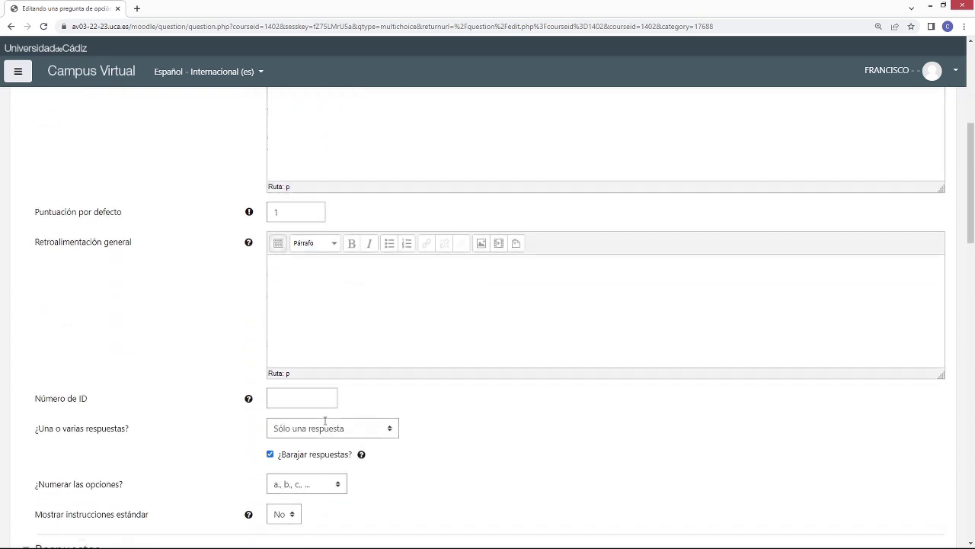
pyautogui.click(362, 307)
pyautogui.click(364, 321)
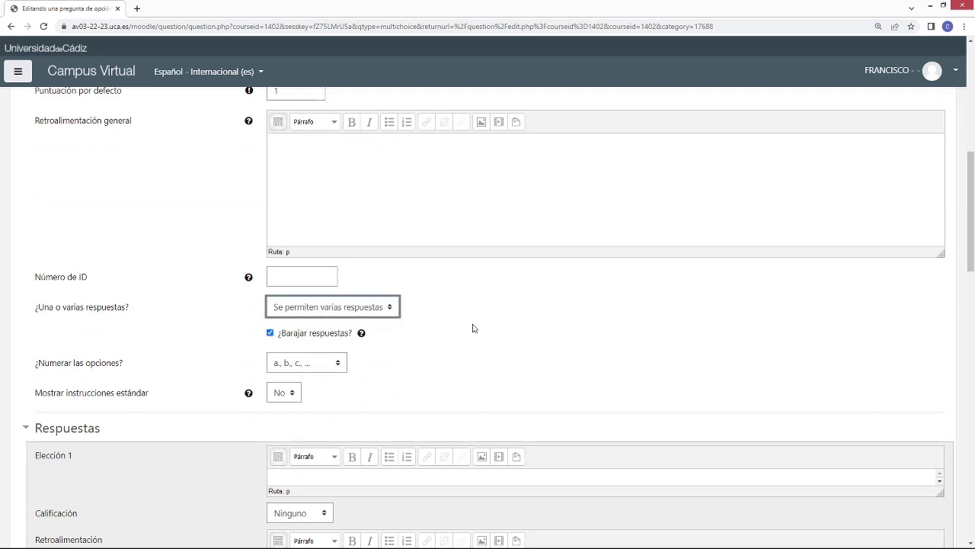
pyautogui.click(391, 307)
pyautogui.click(352, 336)
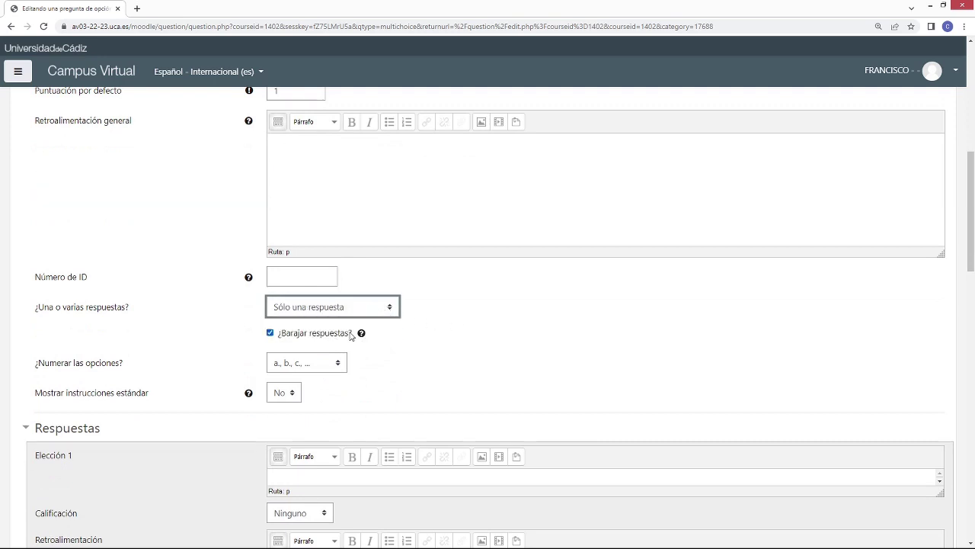
pyautogui.click(271, 334)
pyautogui.click(272, 333)
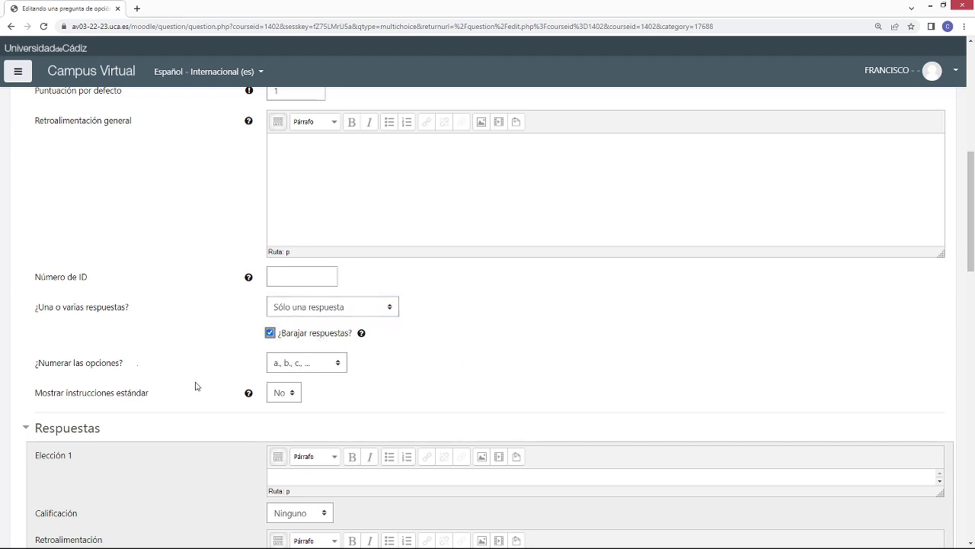
# Step: Switch the number of allowed answers to Se permiten varias respuestas and back to Sólo una respuesta
pyautogui.scroll(-2, 196, 386)
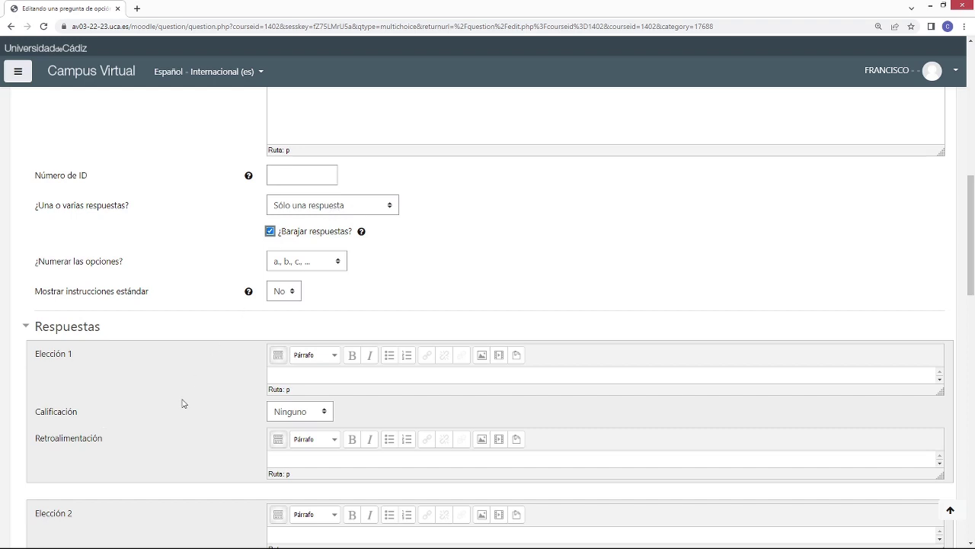
pyautogui.scroll(-1, 185, 400)
pyautogui.scroll(-1, 185, 400)
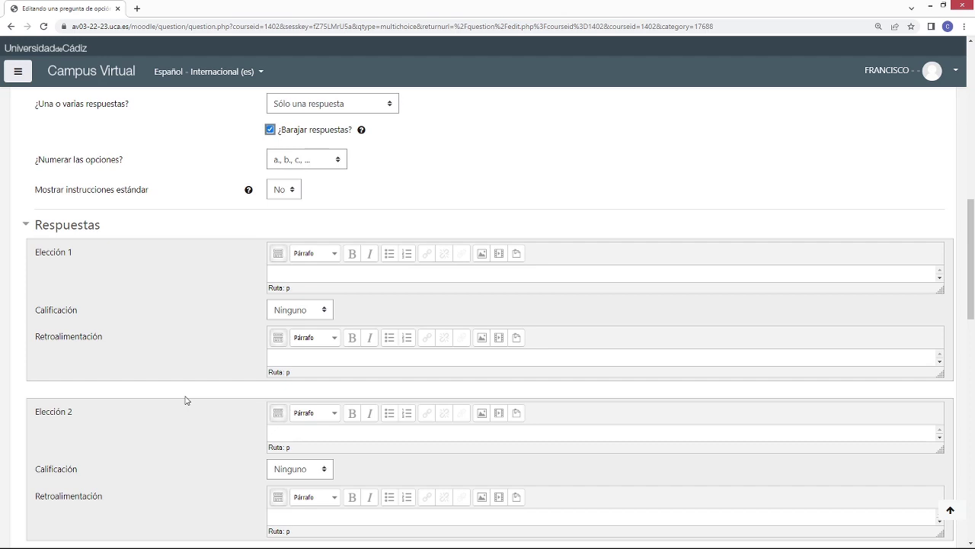
pyautogui.click(317, 105)
pyautogui.click(312, 120)
pyautogui.click(318, 106)
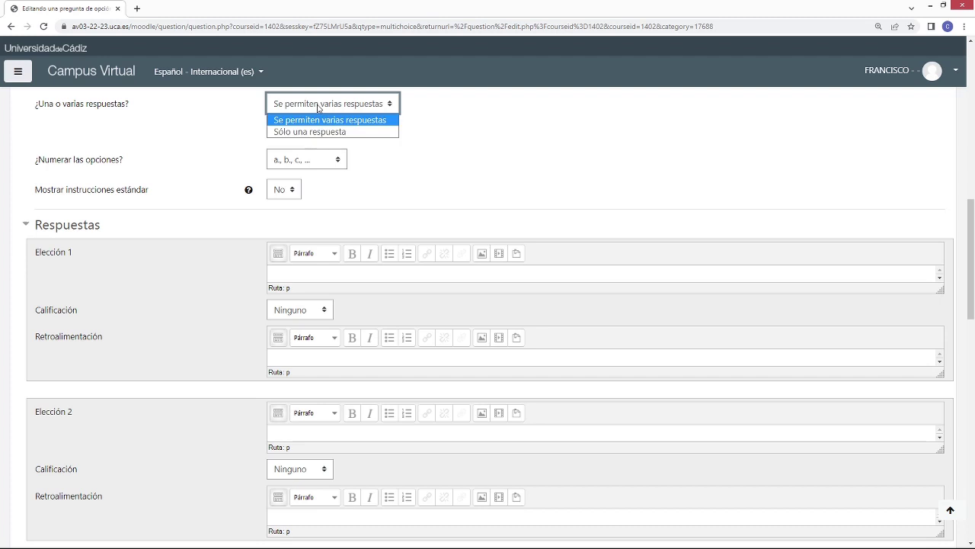
pyautogui.click(318, 133)
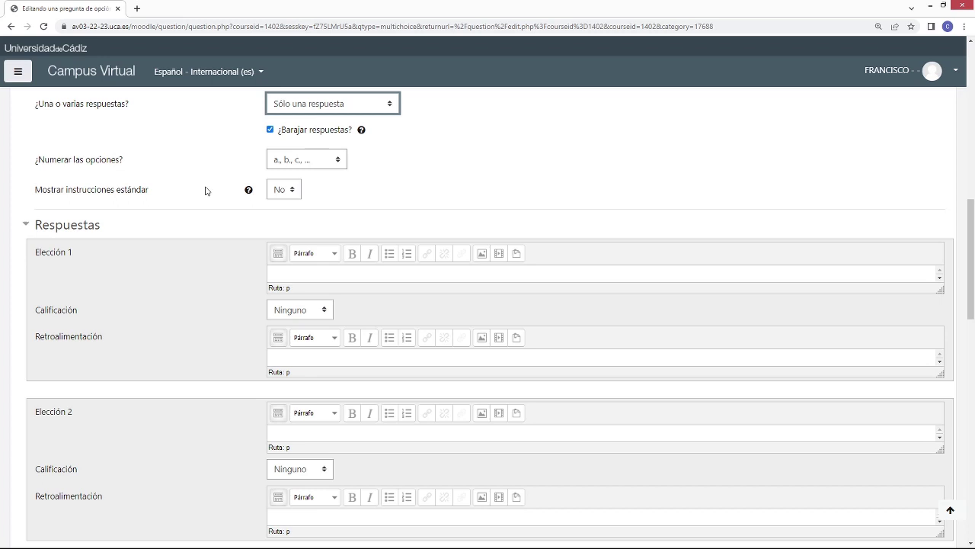
# Step: Enter 1 as the answer text of Elección 1 and leave its grade at Ninguno
pyautogui.click(207, 233)
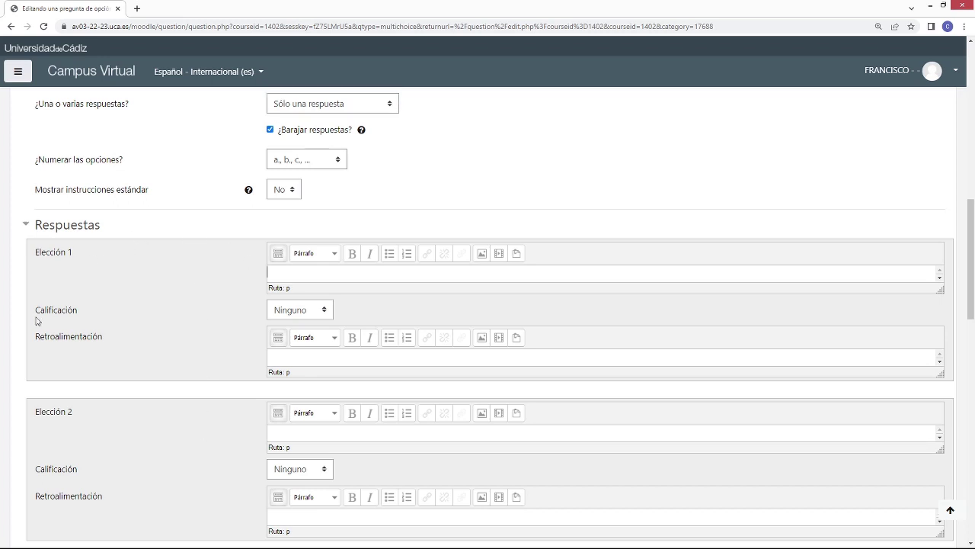
pyautogui.scroll(-2, 124, 389)
pyautogui.scroll(-5, 123, 388)
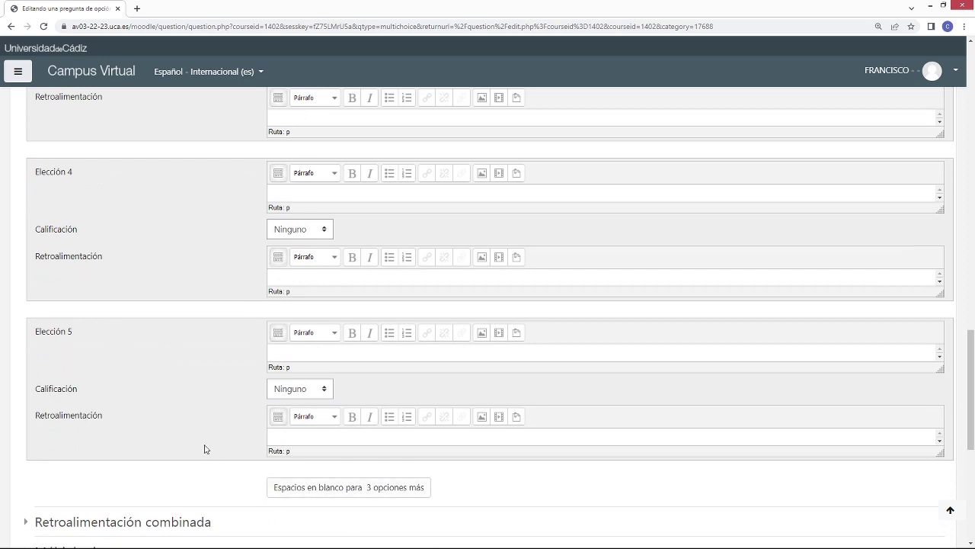
pyautogui.scroll(2, 205, 449)
pyautogui.scroll(3, 205, 449)
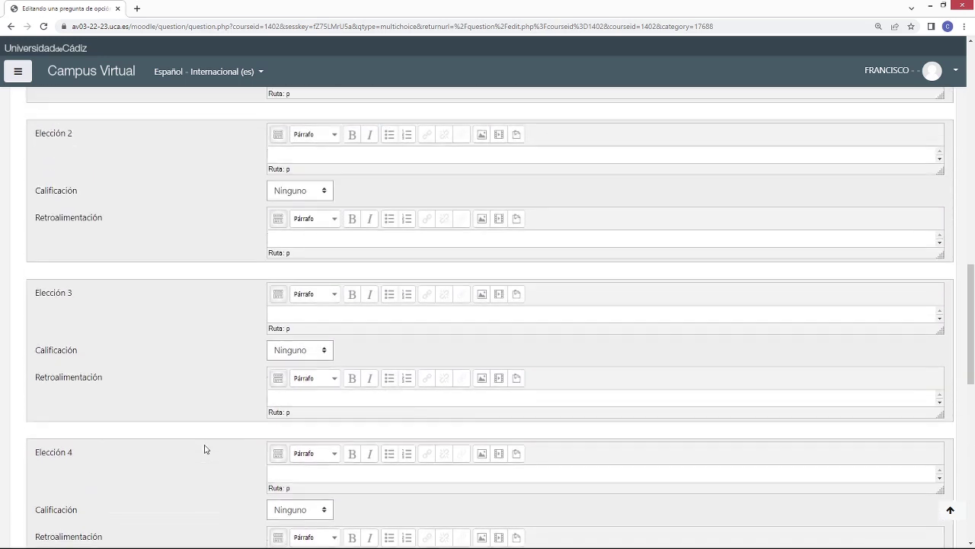
pyautogui.scroll(-2, 221, 454)
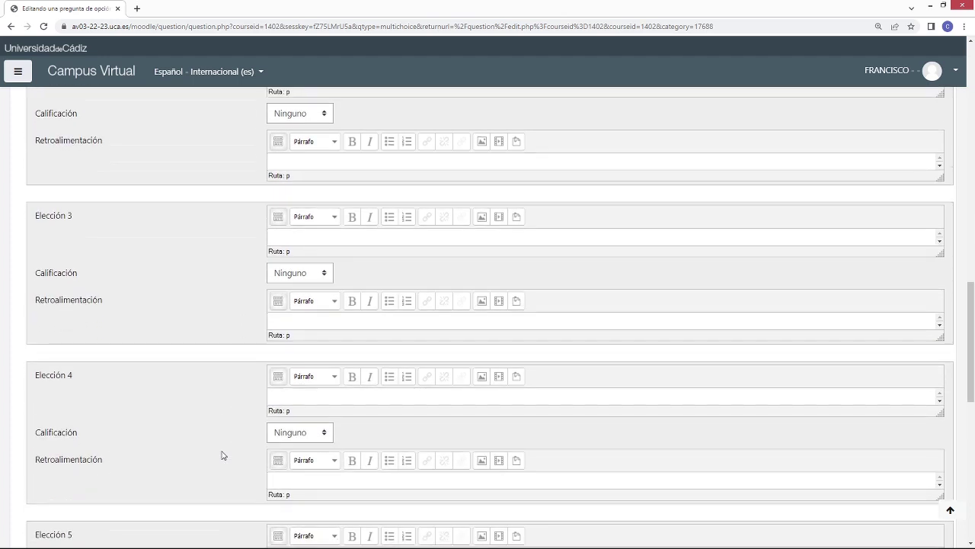
pyautogui.scroll(4, 221, 454)
pyautogui.click(312, 274)
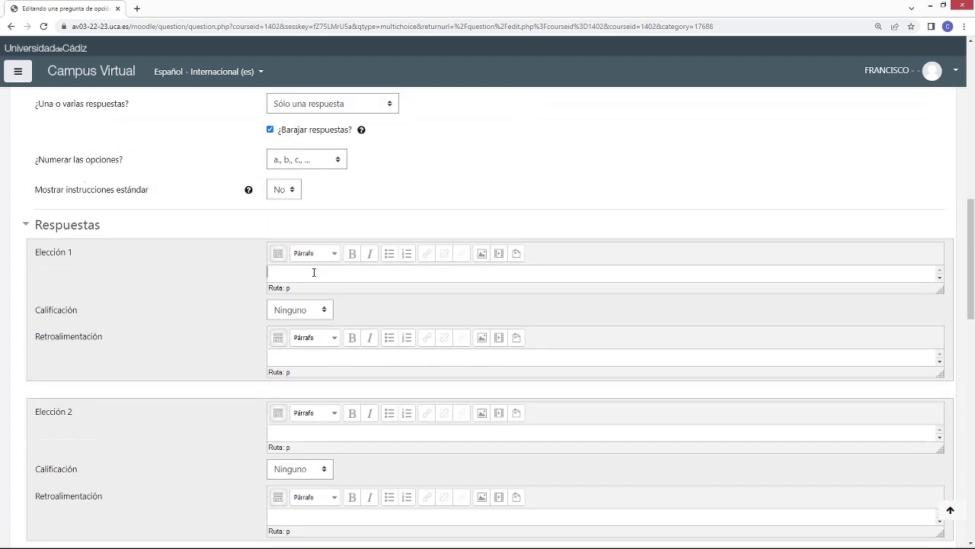
pyautogui.write('1')
pyautogui.click(324, 313)
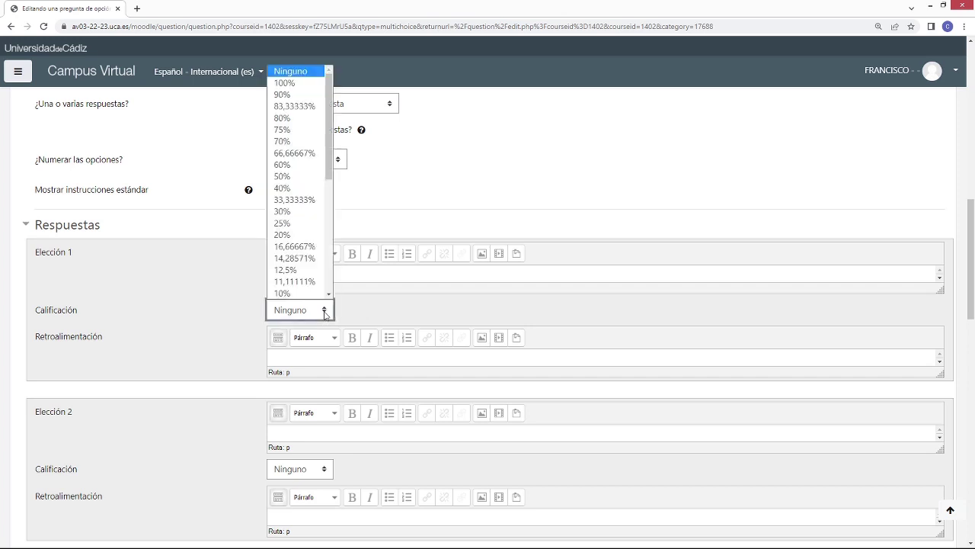
pyautogui.click(312, 71)
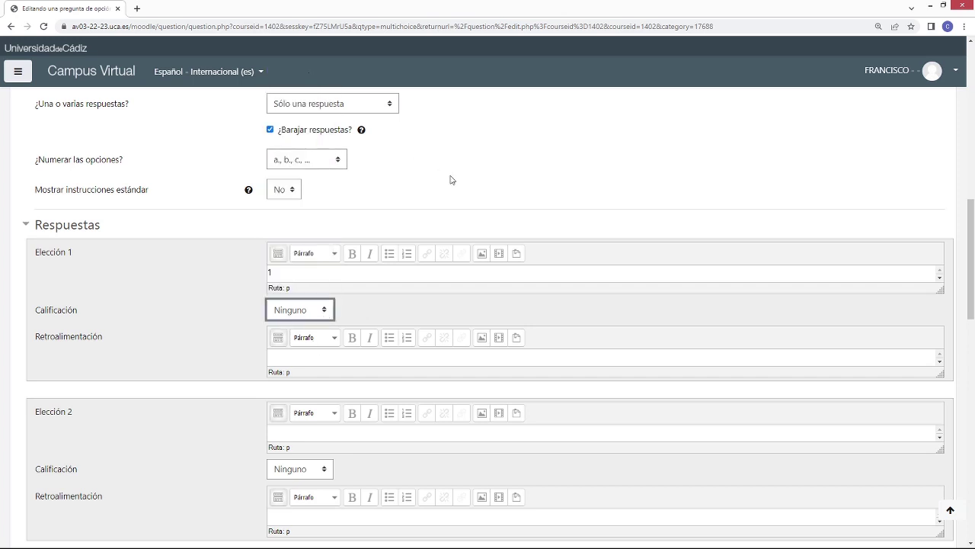
# Step: Enter 2 as the answer text of Elección 2 and set its grade to 100%
pyautogui.scroll(4, 454, 176)
pyautogui.scroll(3, 434, 187)
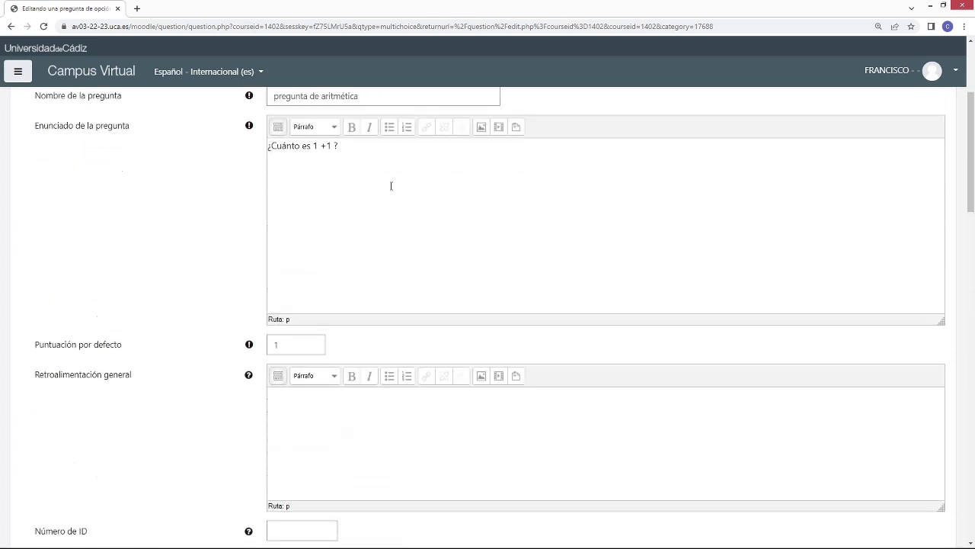
pyautogui.scroll(-7, 329, 208)
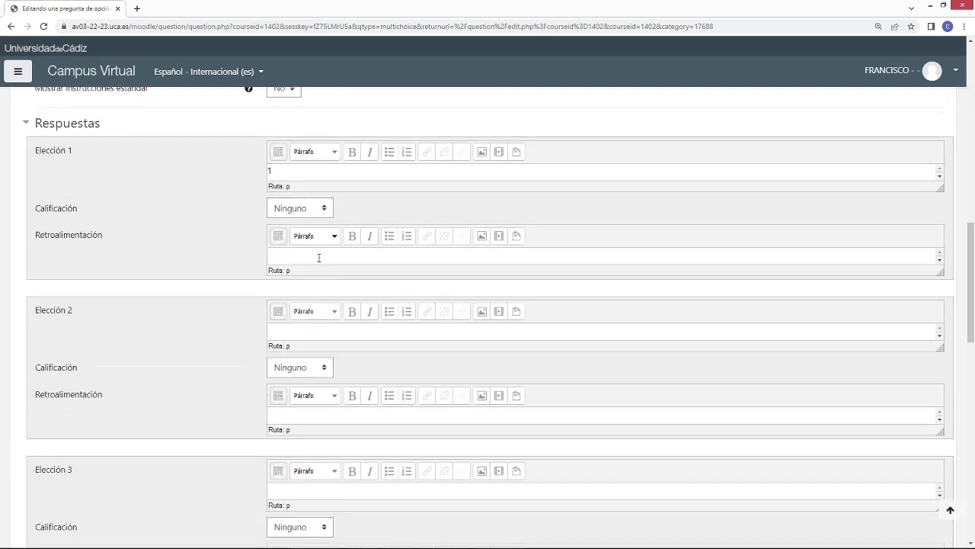
pyautogui.click(289, 330)
pyautogui.write('2')
pyautogui.click(315, 370)
pyautogui.click(313, 142)
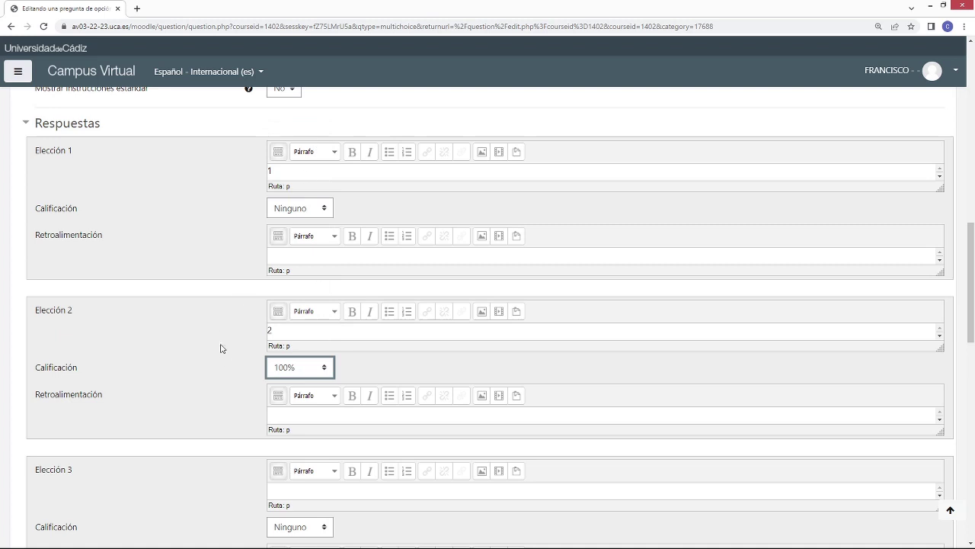
# Step: Enter 3 as the answer text of Elección 3 and 4 as that of Elección 4
pyautogui.scroll(-2, 277, 390)
pyautogui.write('3')
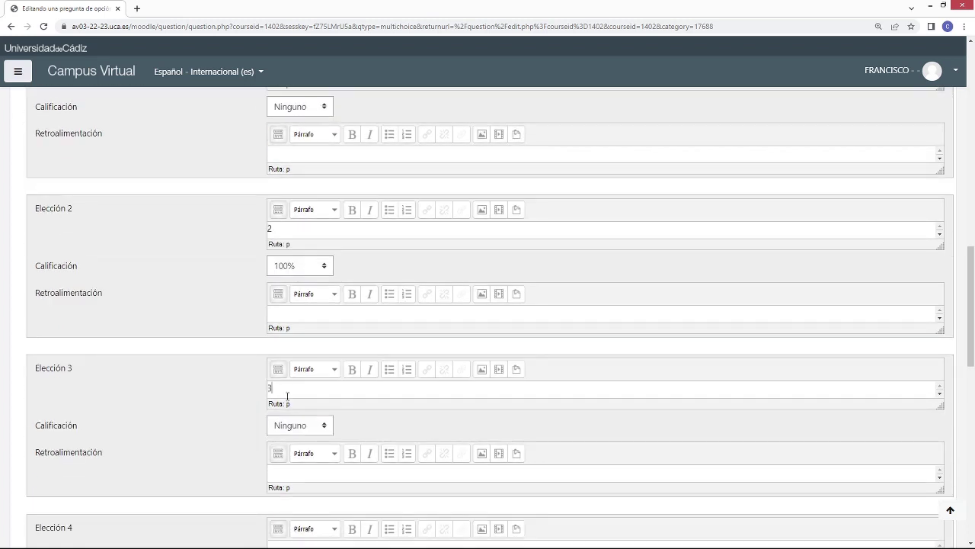
pyautogui.scroll(-2, 244, 444)
pyautogui.click(292, 395)
pyautogui.write('4')
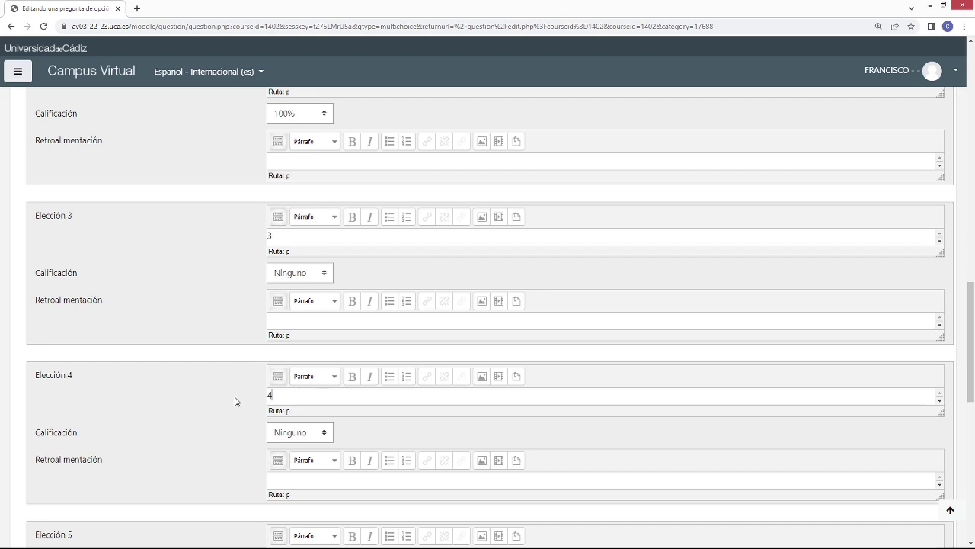
# Step: Review the single-answer and shuffle settings together with the text and grade of each answer choice
pyautogui.scroll(3, 239, 403)
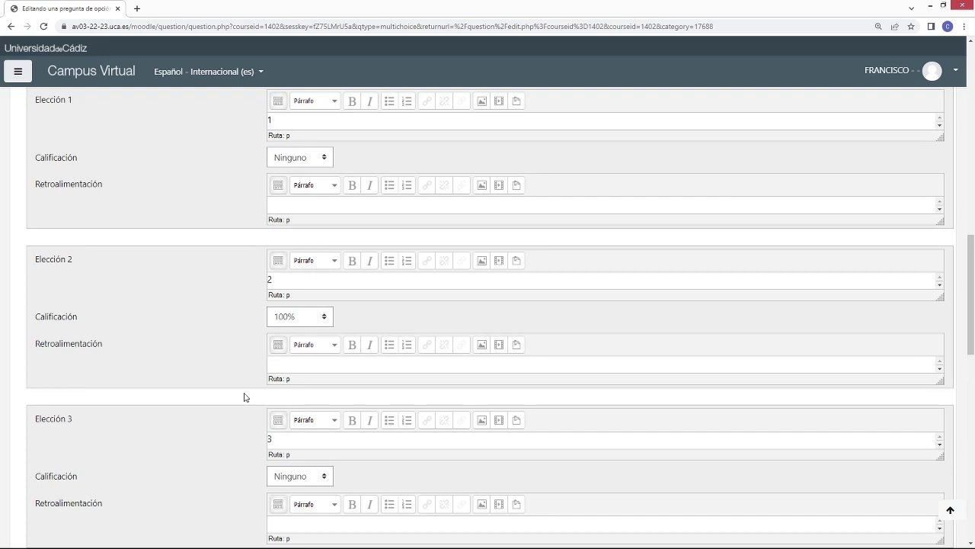
pyautogui.scroll(5, 244, 396)
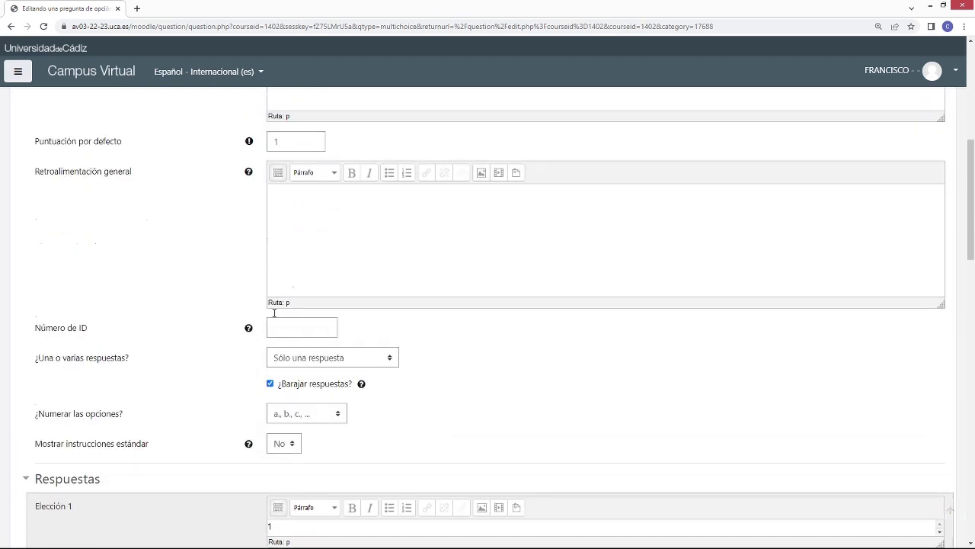
pyautogui.scroll(-1, 226, 392)
pyautogui.scroll(-4, 225, 392)
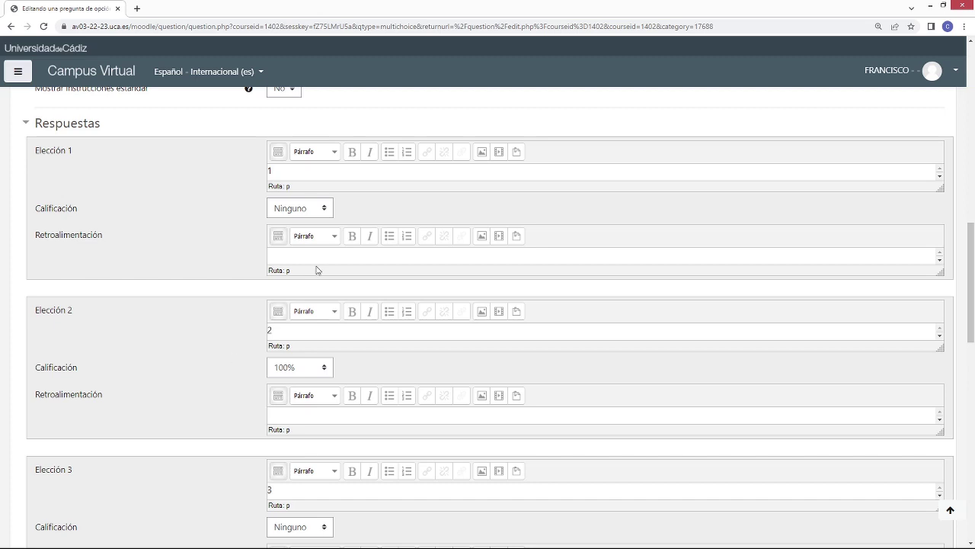
pyautogui.scroll(-2, 222, 345)
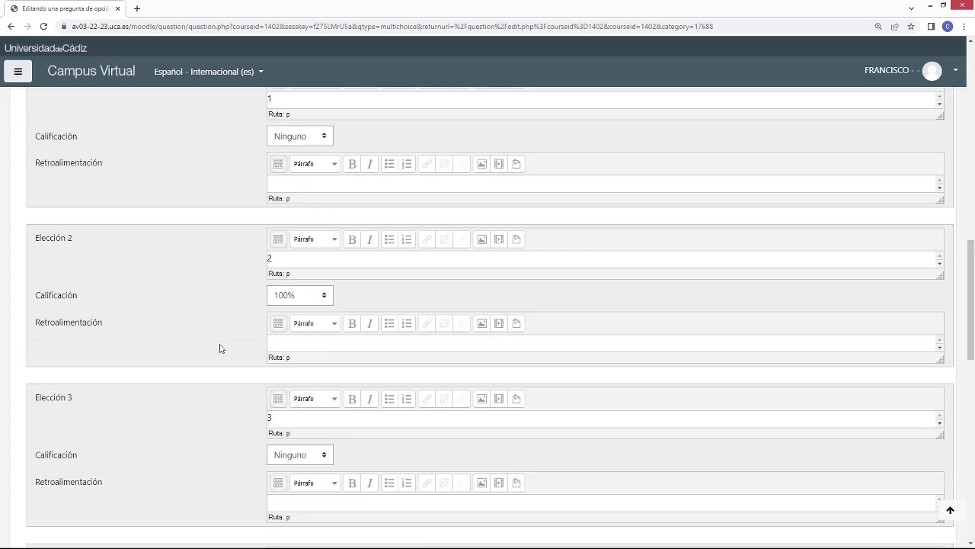
pyautogui.scroll(1, 220, 347)
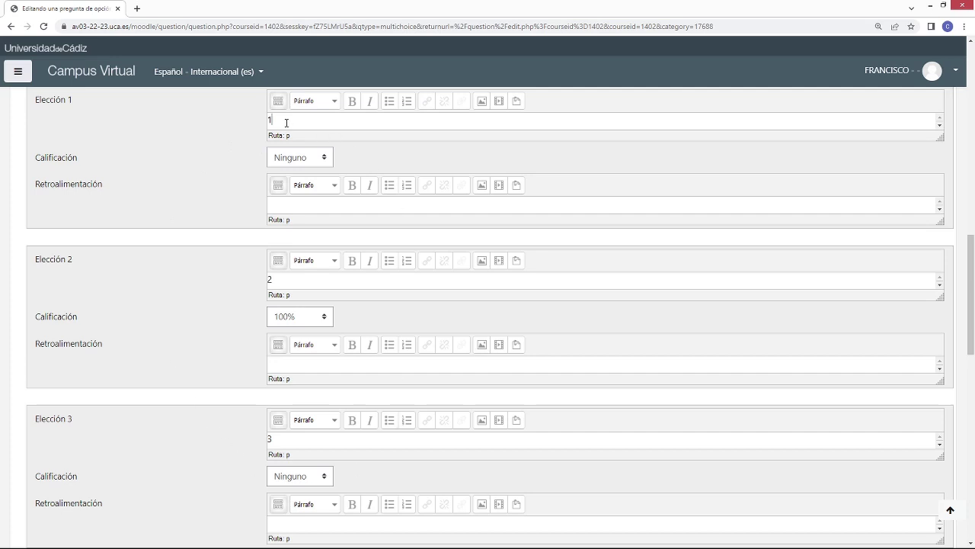
pyautogui.scroll(-2, 215, 439)
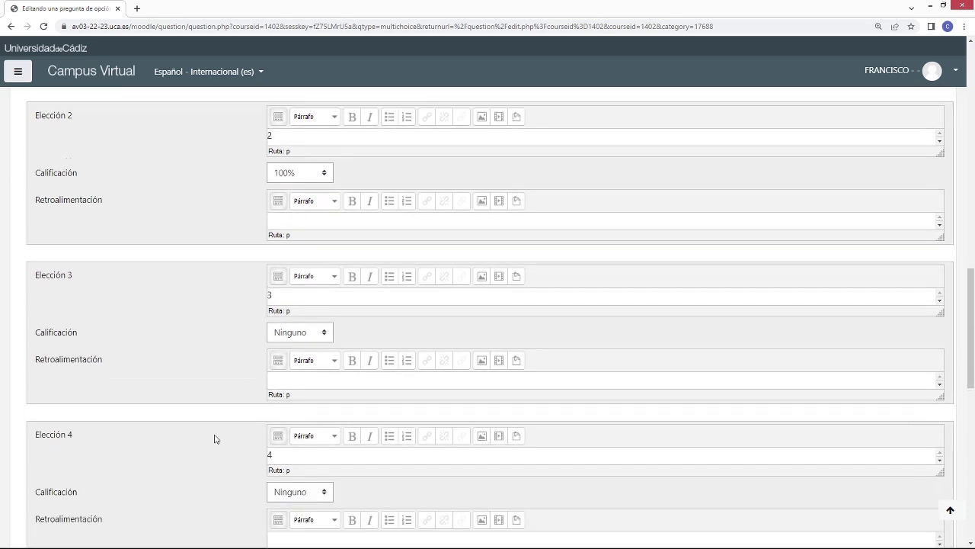
pyautogui.scroll(1, 215, 439)
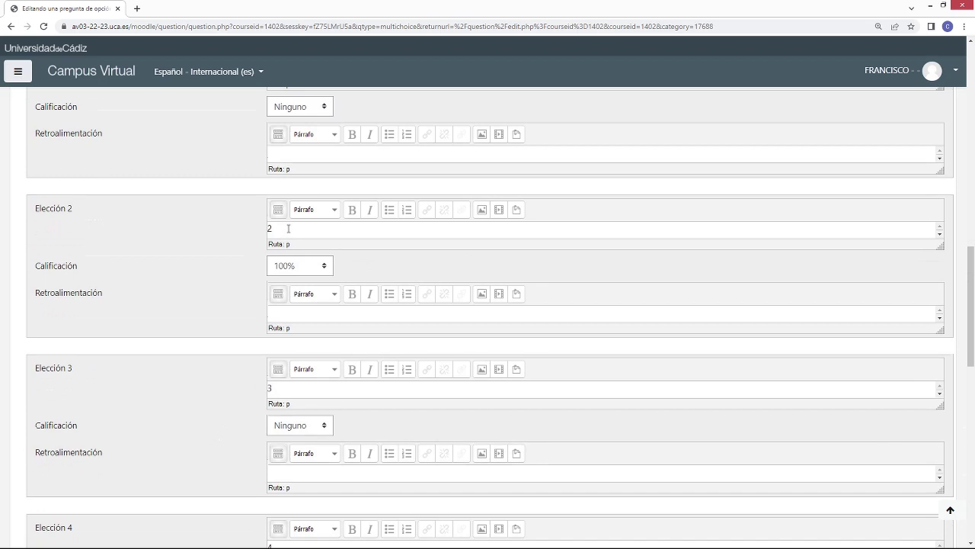
# Step: Check the correct answer in Elección 2 and the available options for allowing one or several answers
pyautogui.moveTo(285, 228); pyautogui.dragTo(259, 230)
pyautogui.click(207, 281)
pyautogui.scroll(5, 210, 281)
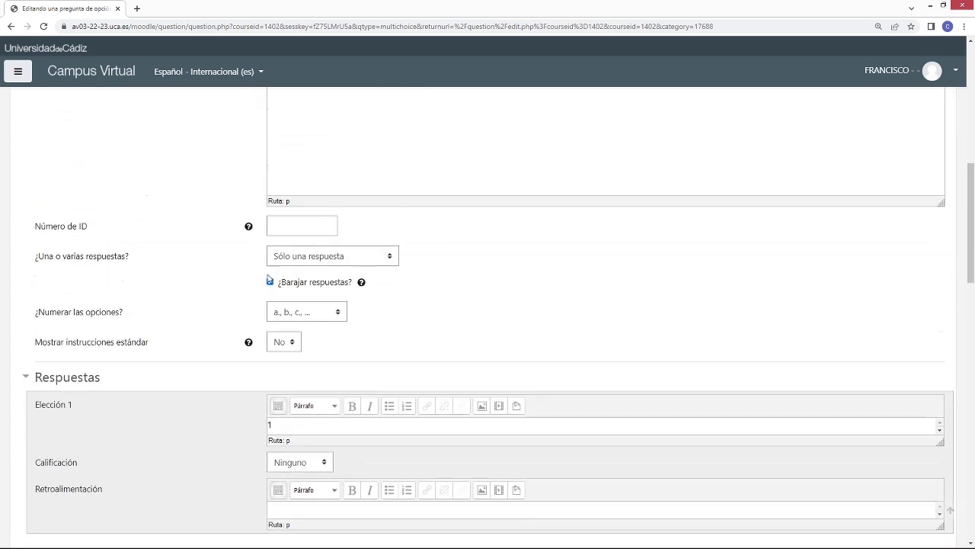
pyautogui.click(310, 259)
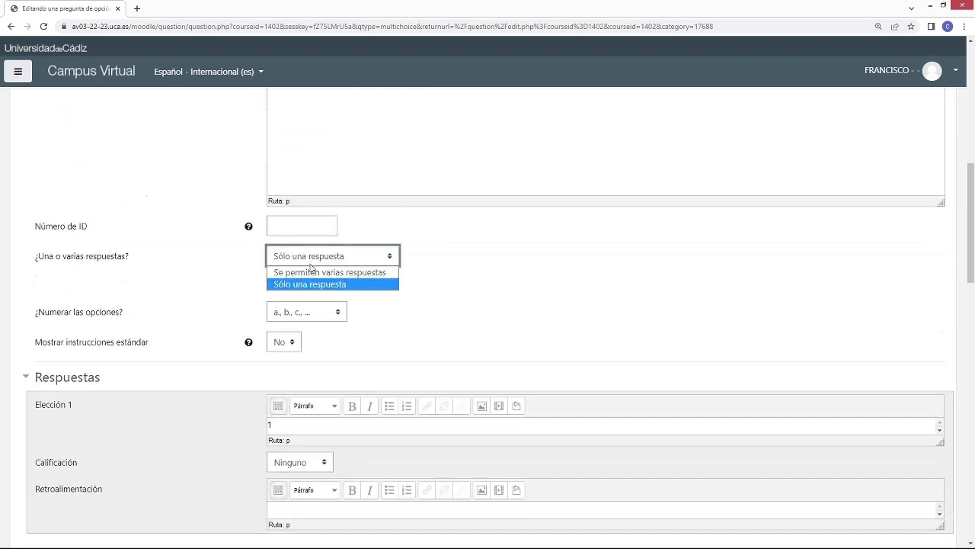
pyautogui.click(210, 288)
pyautogui.scroll(-2, 212, 288)
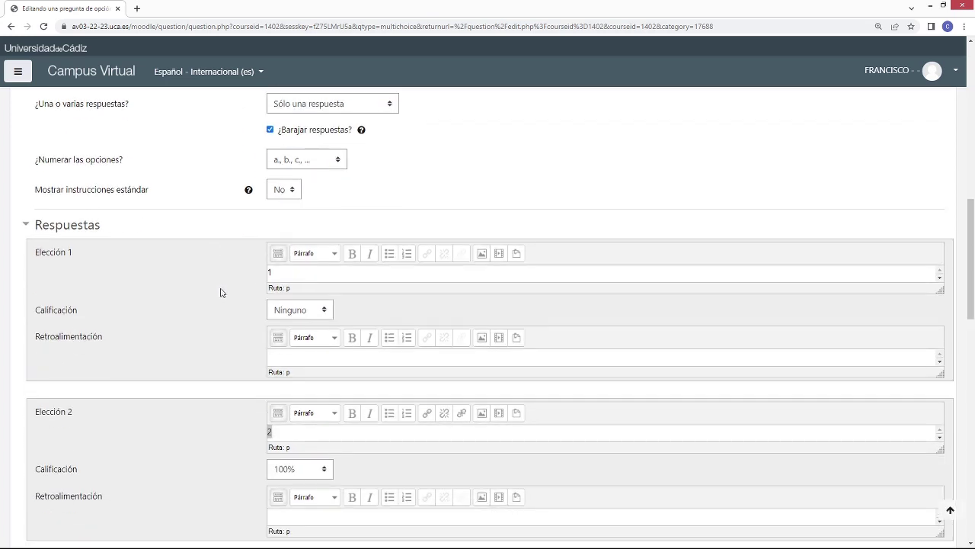
# Step: Examine the grade percentages available for Elección 1 and Elección 2, and look over the remaining answer choices
pyautogui.click(328, 312)
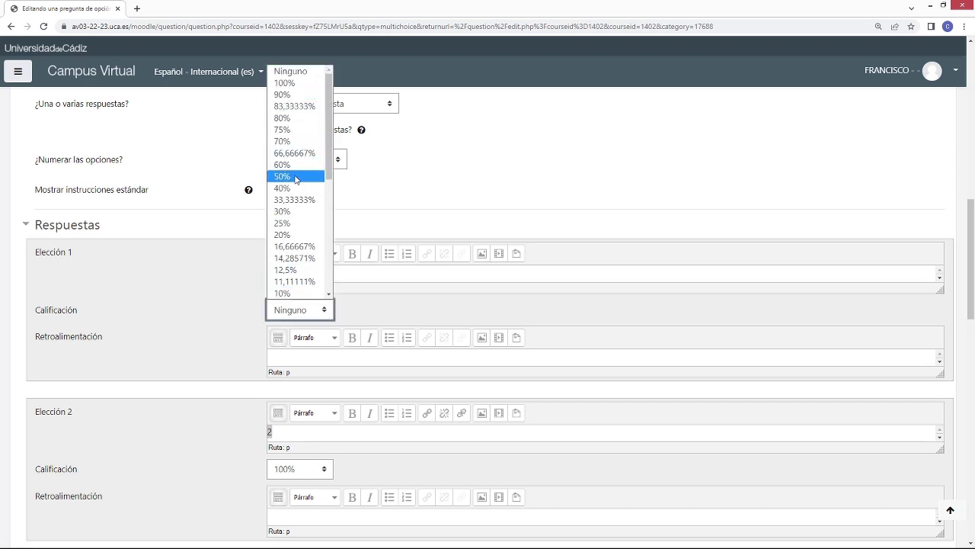
pyautogui.click(318, 473)
pyautogui.click(318, 472)
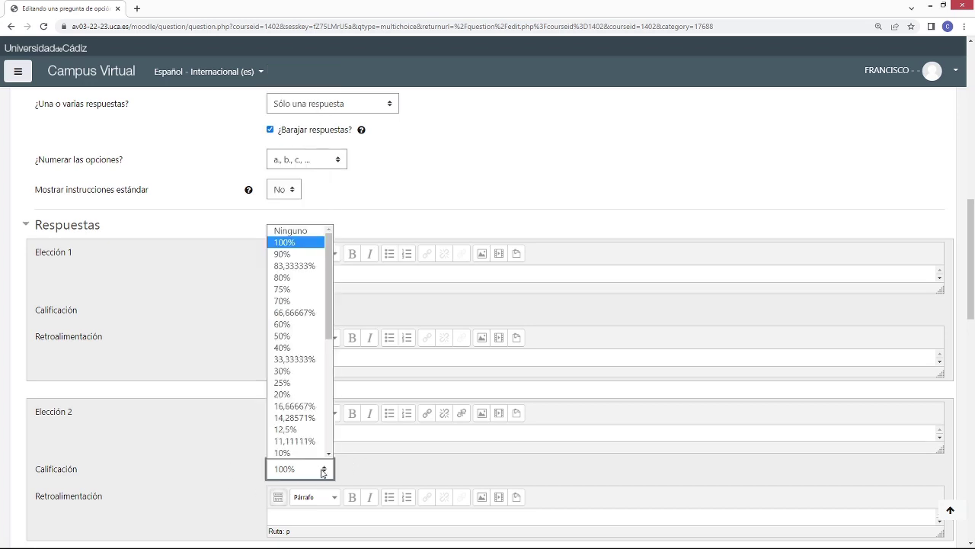
pyautogui.click(219, 446)
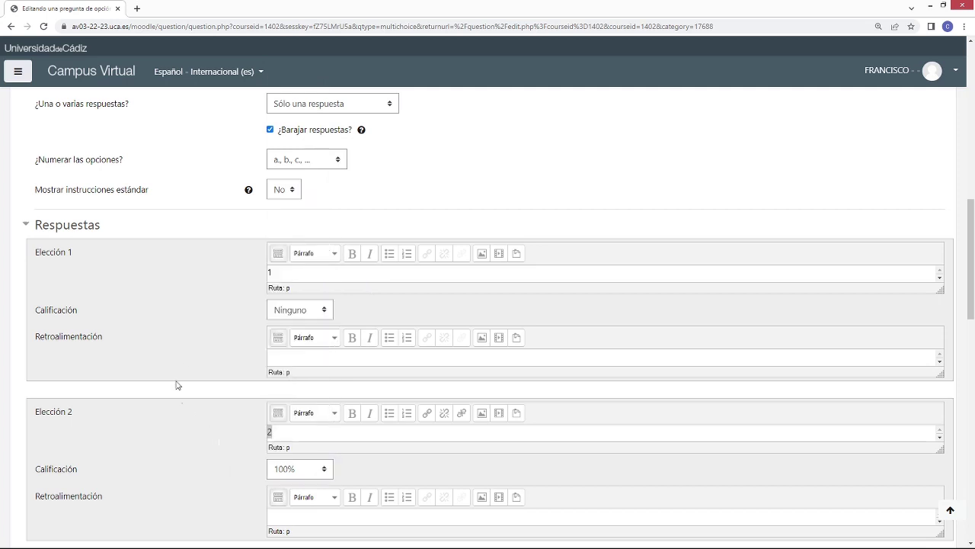
pyautogui.scroll(-3, 187, 372)
pyautogui.scroll(-4, 190, 375)
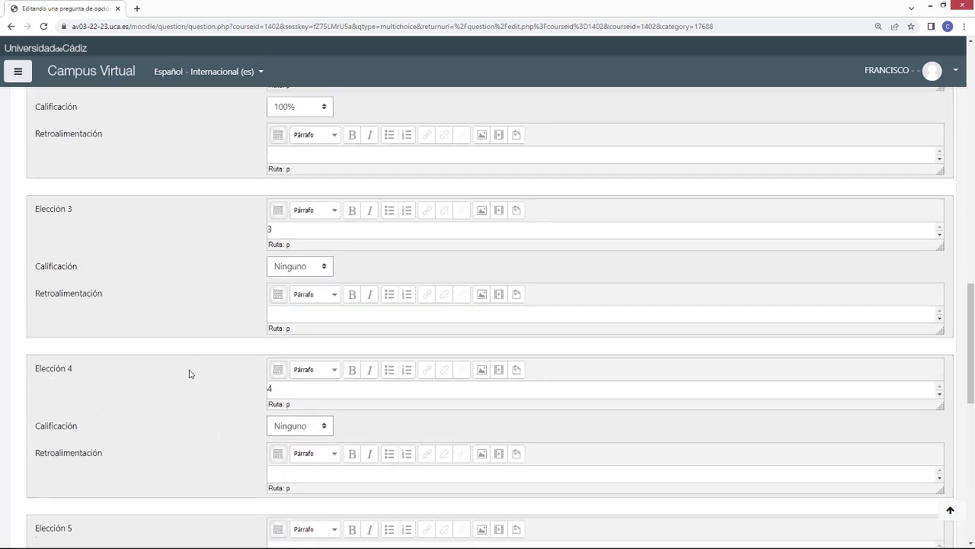
pyautogui.scroll(1, 206, 312)
pyautogui.scroll(-3, 207, 316)
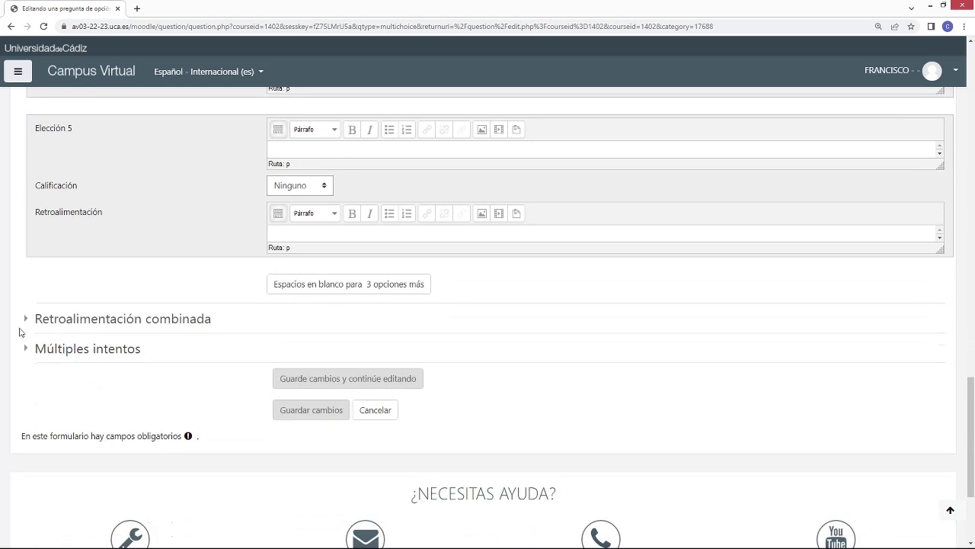
# Step: Expand Retroalimentación combinada and review the feedback texts for correct, partially correct and incorrect answers
pyautogui.click(24, 319)
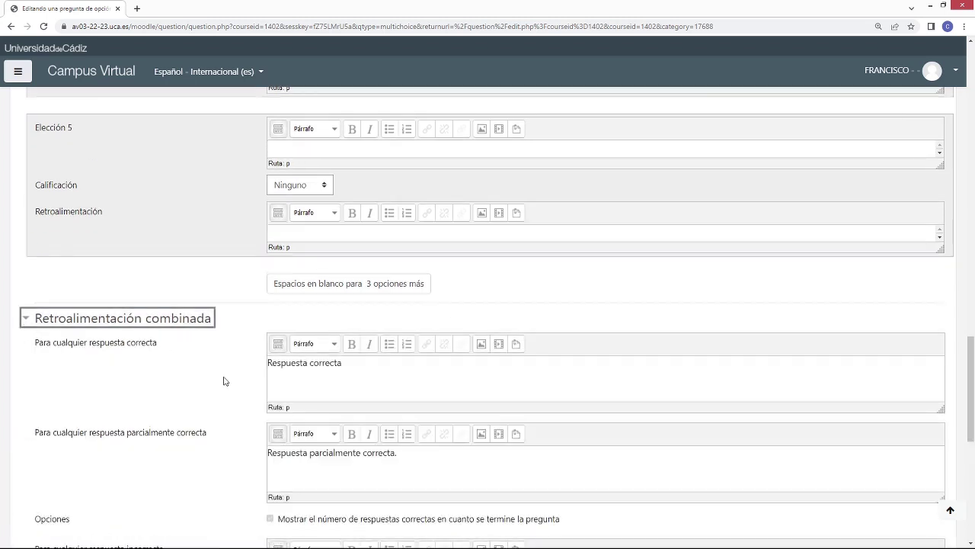
pyautogui.scroll(-1, 222, 380)
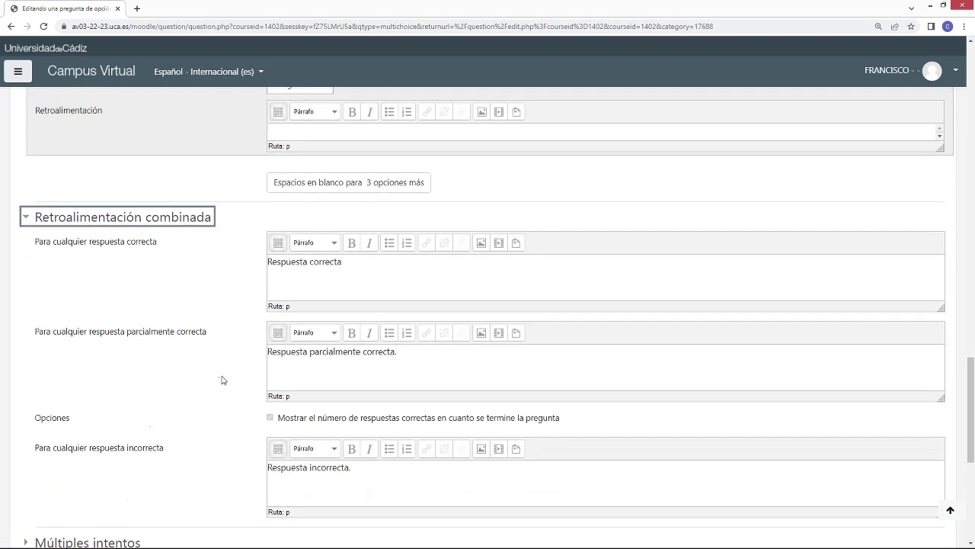
pyautogui.moveTo(156, 244); pyautogui.dragTo(30, 244)
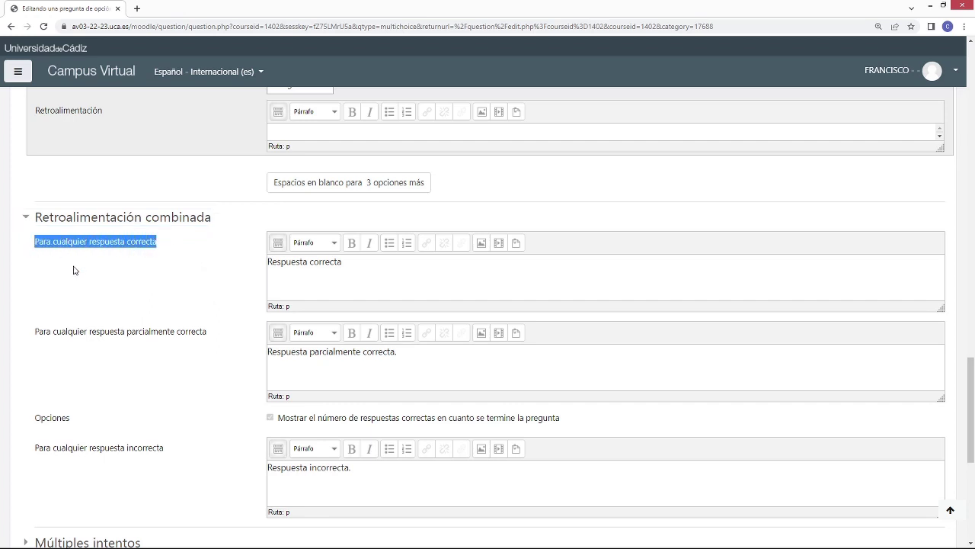
pyautogui.moveTo(215, 336); pyautogui.dragTo(34, 333)
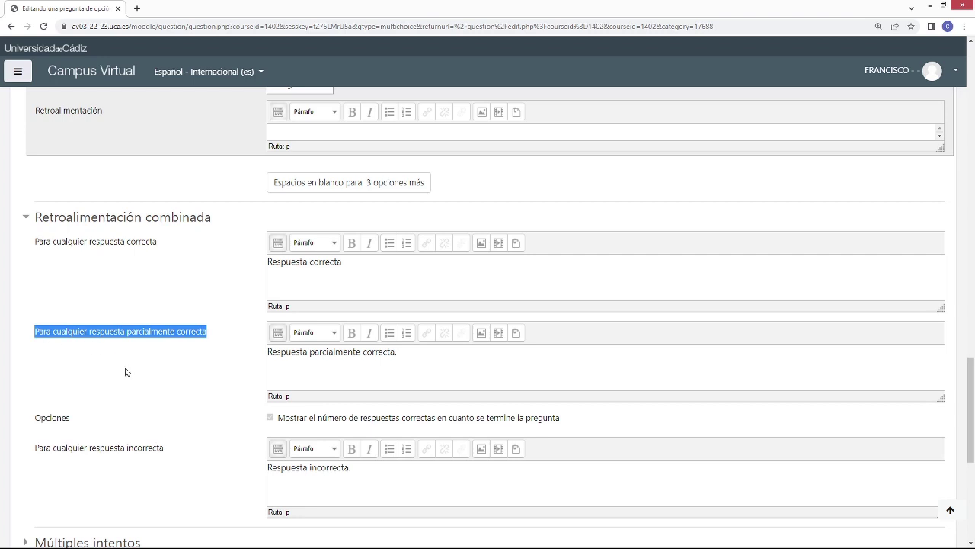
pyautogui.moveTo(170, 447); pyautogui.dragTo(35, 451)
pyautogui.click(357, 263)
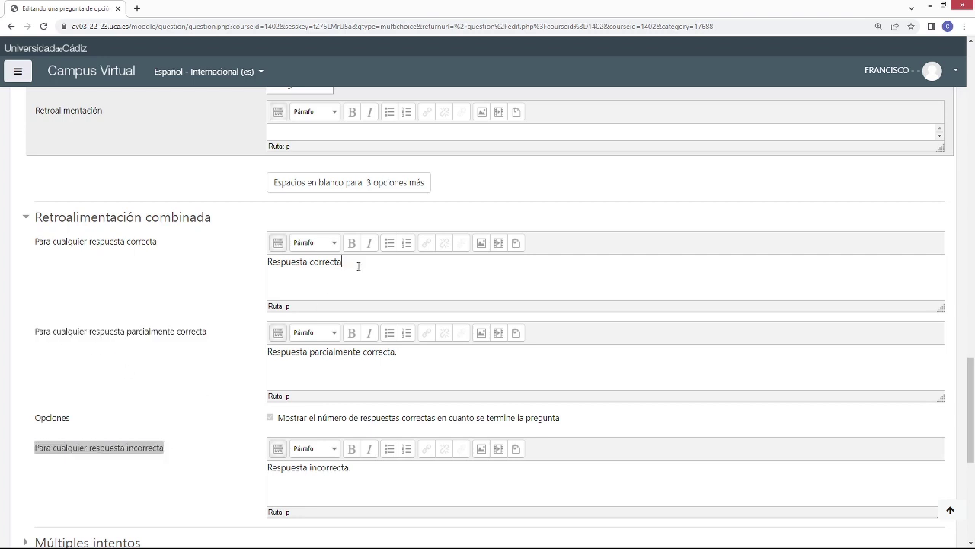
pyautogui.click(236, 393)
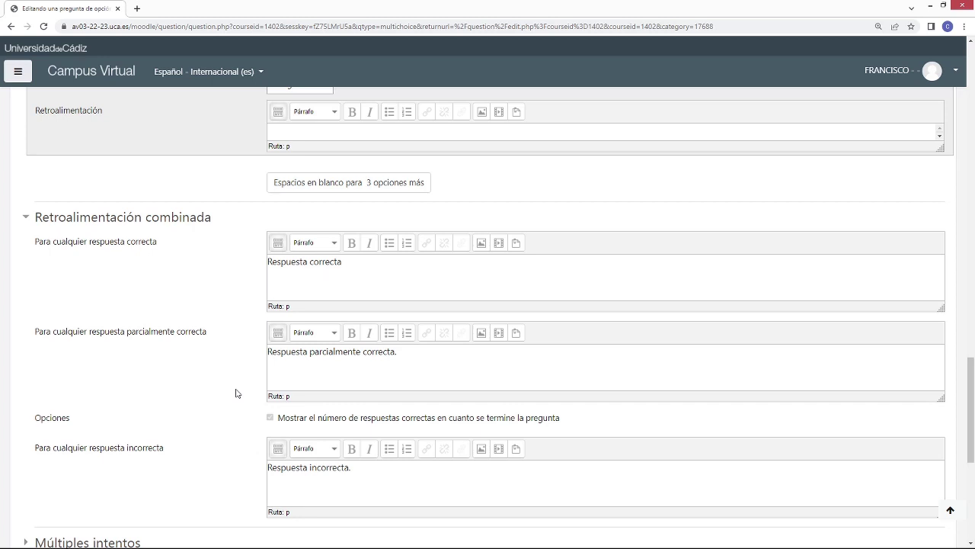
pyautogui.moveTo(215, 333); pyautogui.dragTo(36, 337)
pyautogui.click(171, 453)
pyautogui.moveTo(170, 452); pyautogui.dragTo(38, 445)
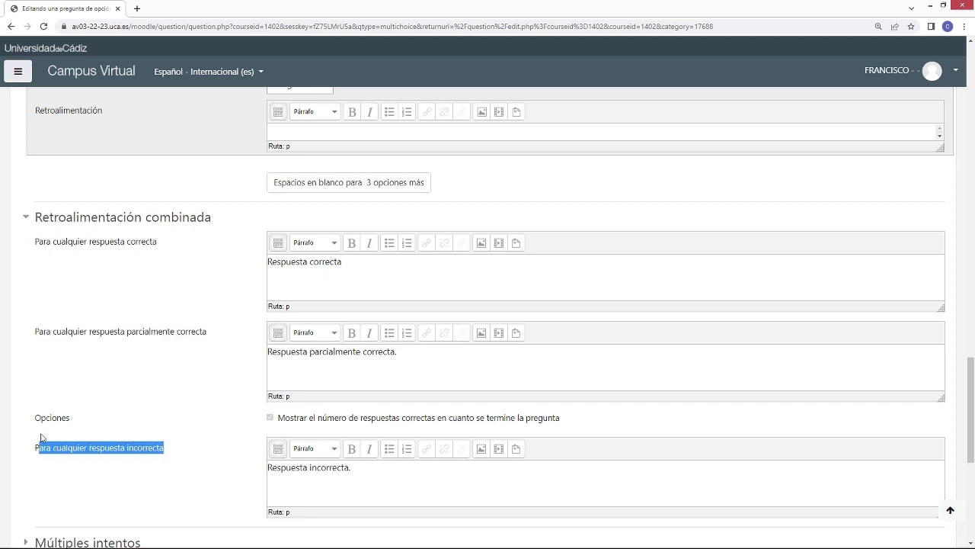
# Step: Save the multiple-choice question and return to the question bank
pyautogui.click(191, 431)
pyautogui.scroll(-2, 193, 430)
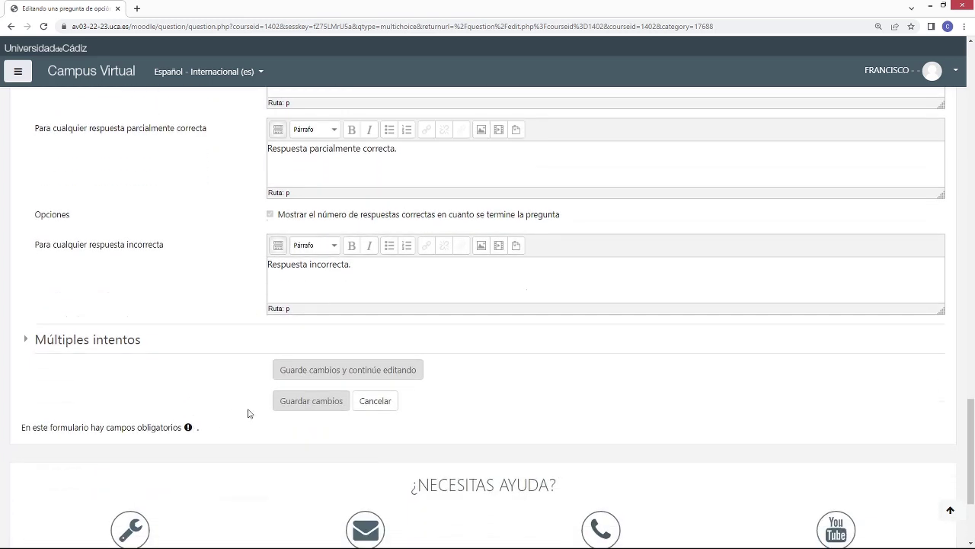
pyautogui.click(295, 402)
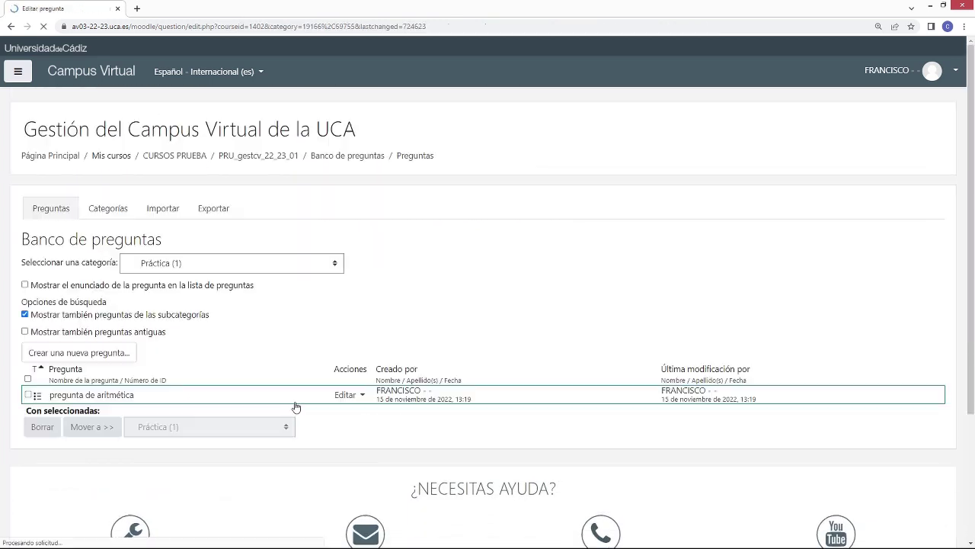